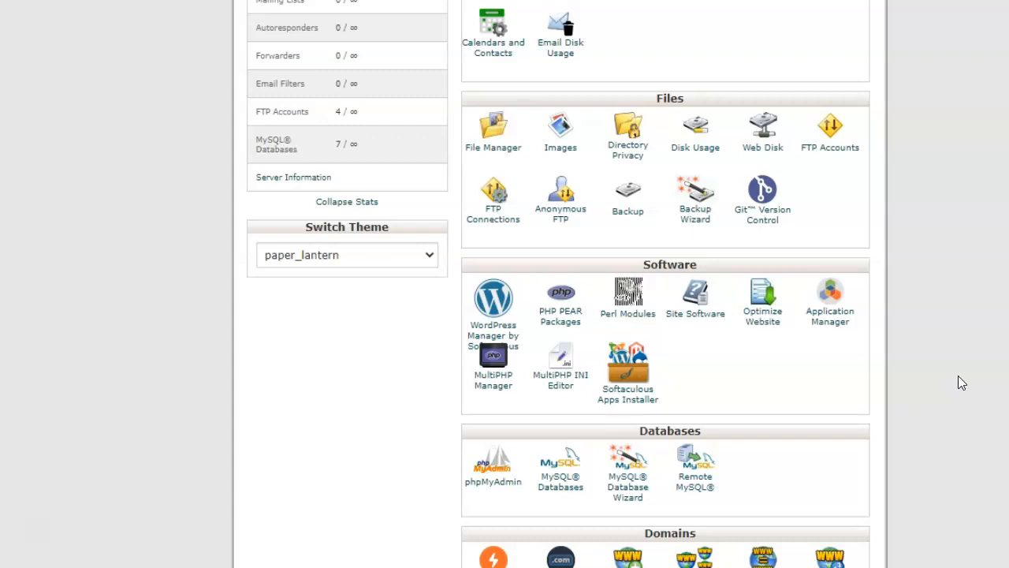
# - Open the FTP Accounts page and choose learn.ramaedutech.com as the domain for a new account
pyautogui.scroll(1, 958, 375)
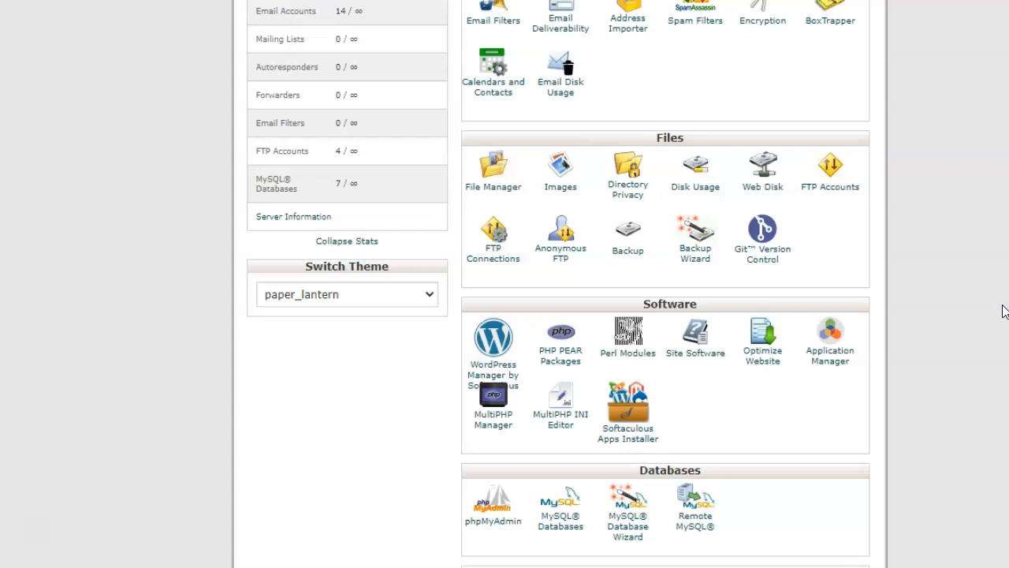
pyautogui.scroll(1, 1003, 312)
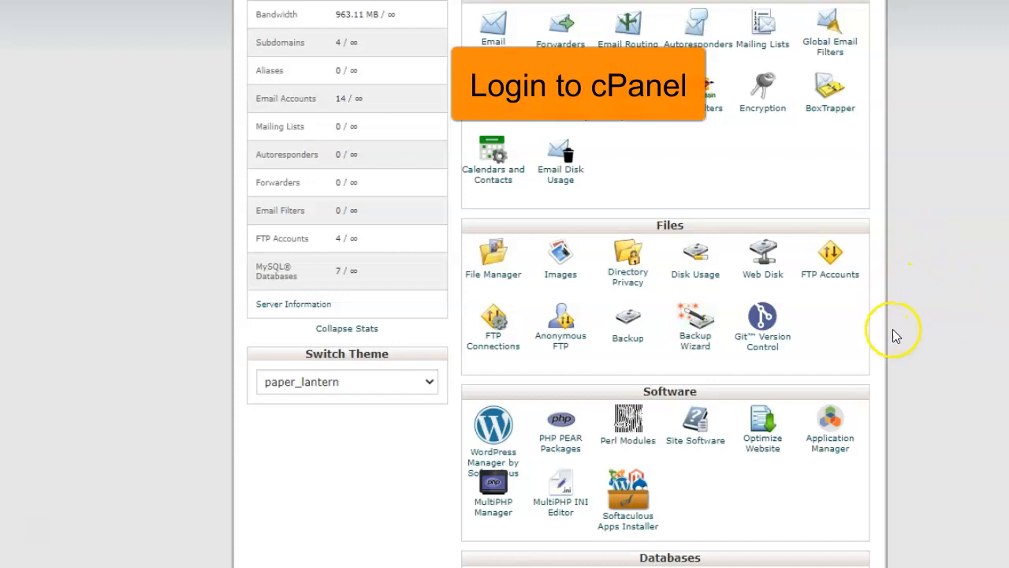
pyautogui.click(833, 268)
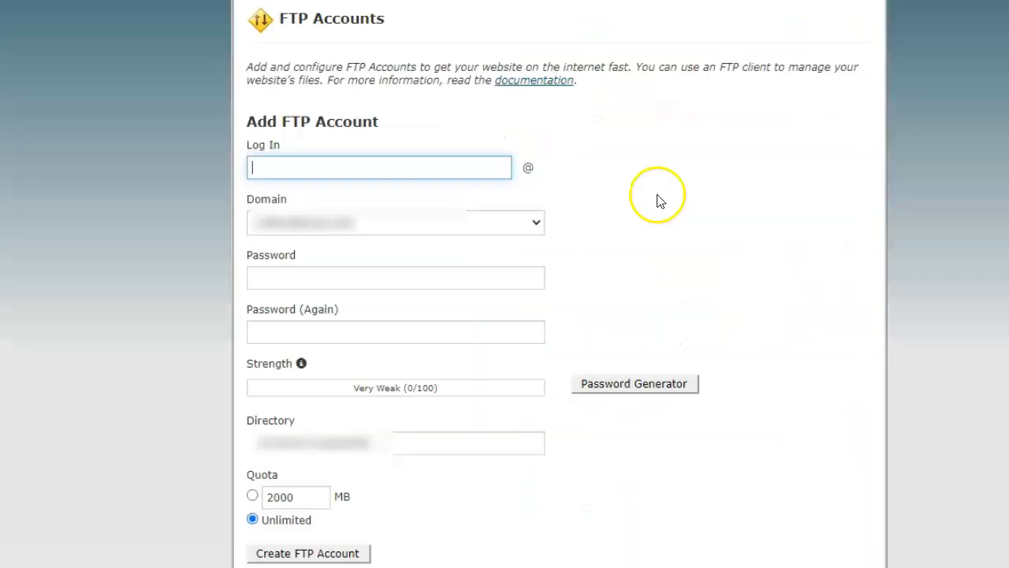
pyautogui.click(539, 226)
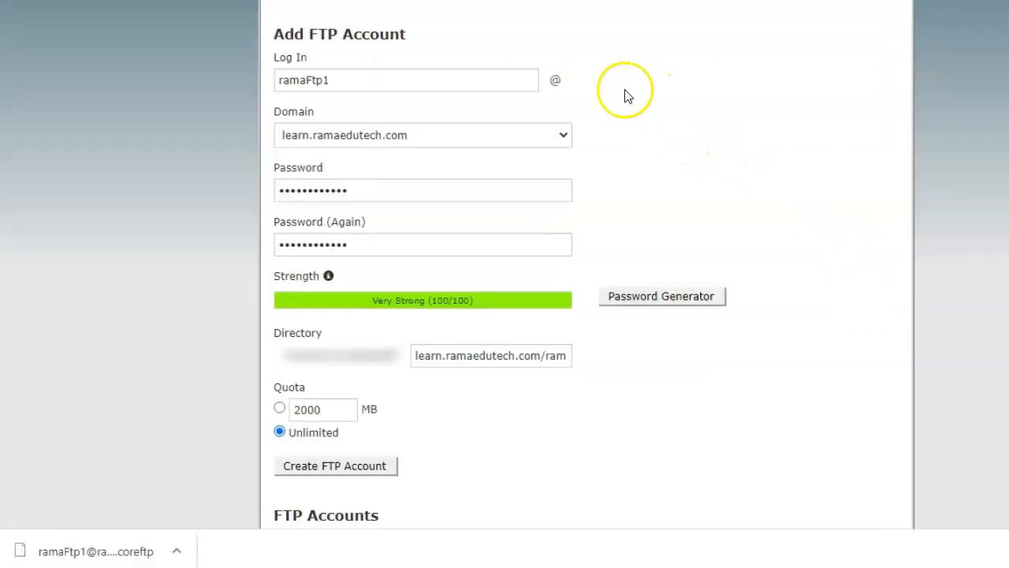
# - Insert public_html/ at the start of the new FTP account's directory path
pyautogui.doubleClick(418, 356)
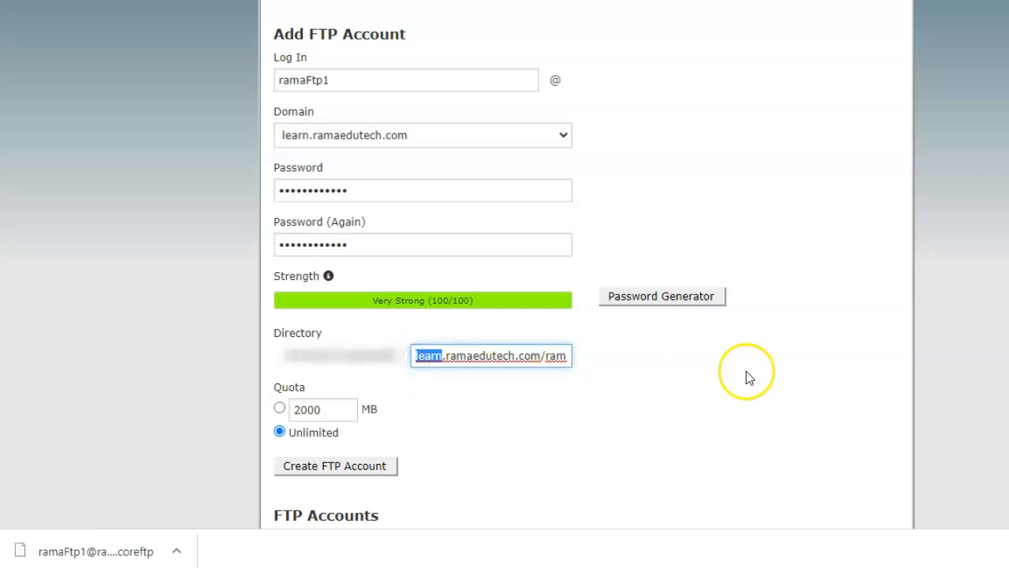
pyautogui.press('Left')
pyautogui.write('pub')
pyautogui.write('l')
pyautogui.write('ic_h')
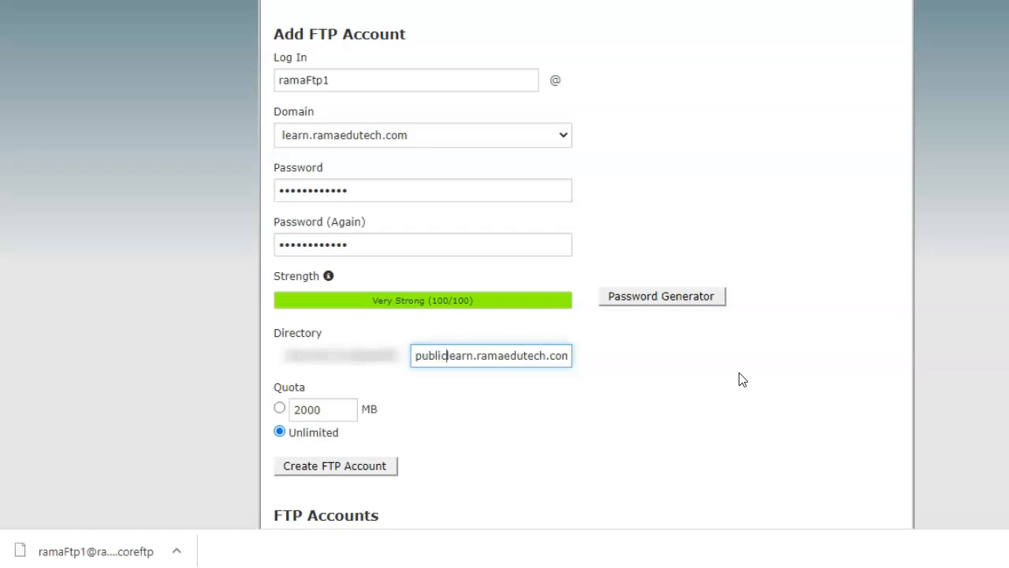
pyautogui.write('tml/')
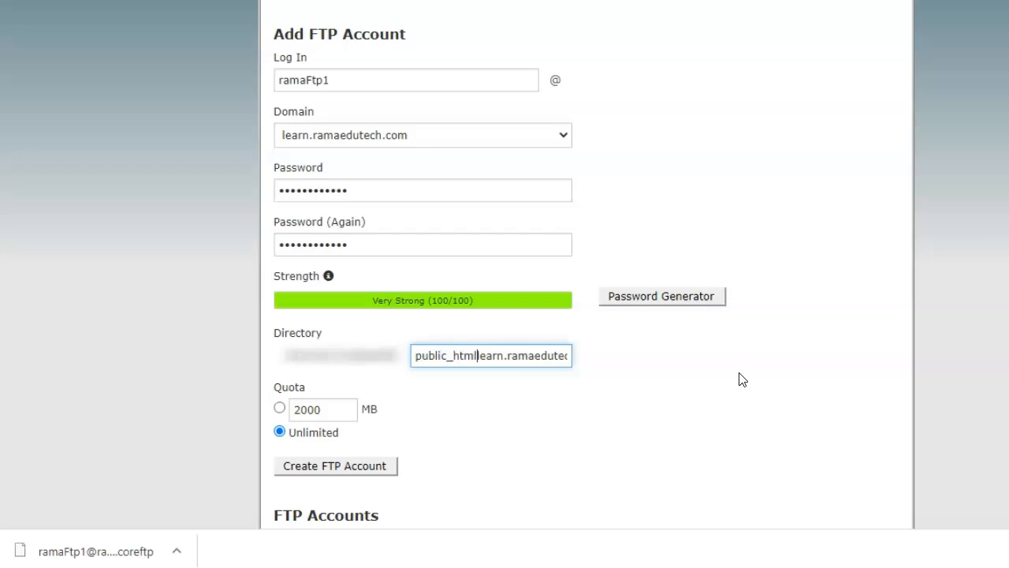
# - Remove everything after "learn" so the directory path reads public_html/learn, and create the FTP account
pyautogui.press('Right')
pyautogui.press('Right')
pyautogui.press('Right')
pyautogui.press('Right')
pyautogui.press('Right')
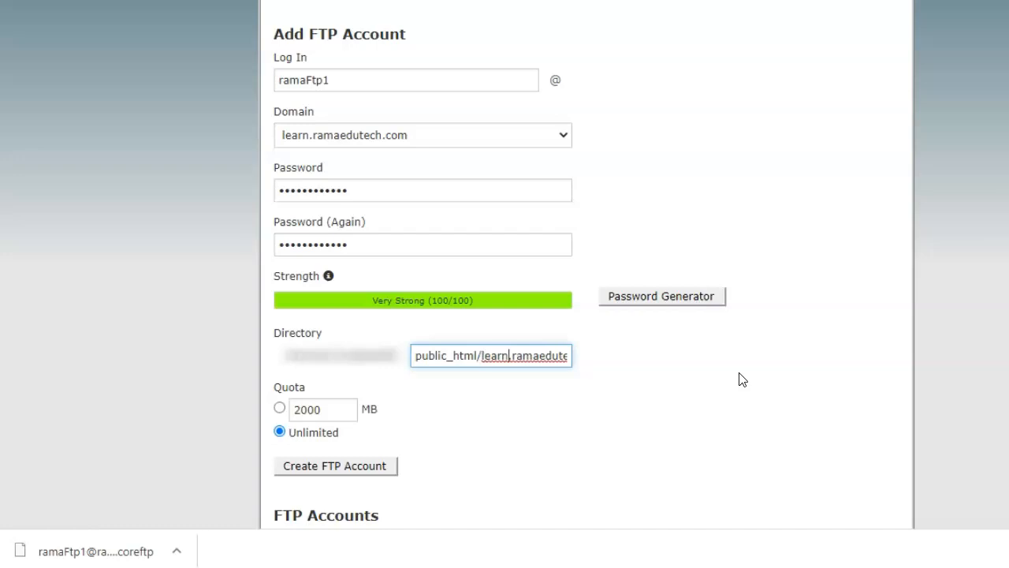
pyautogui.press('Delete')
pyautogui.press('Delete')
pyautogui.press('Delete')
pyautogui.press('Delete')
pyautogui.press('Delete')
pyautogui.press('Delete')
pyautogui.press('Delete')
pyautogui.press('Delete')
pyautogui.press('Delete')
pyautogui.press('Delete')
pyautogui.press('Delete')
pyautogui.press('Delete')
pyautogui.press('Delete')
pyautogui.press('Delete')
pyautogui.press('Delete')
pyautogui.press('Delete')
pyautogui.press('Delete')
pyautogui.press('Delete')
pyautogui.press('Delete')
pyautogui.press('Delete')
pyautogui.click(785, 455)
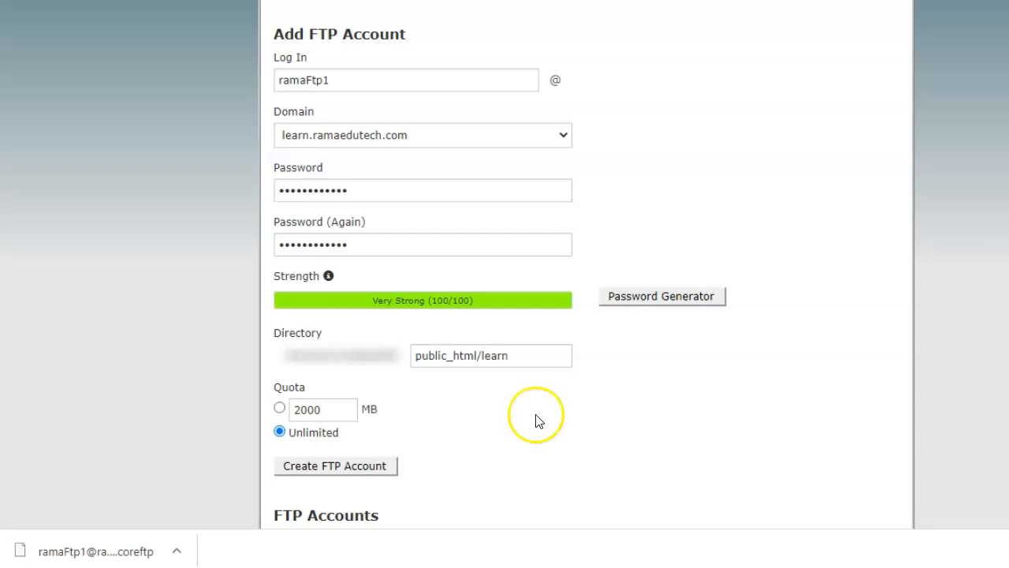
pyautogui.scroll(-2, 537, 421)
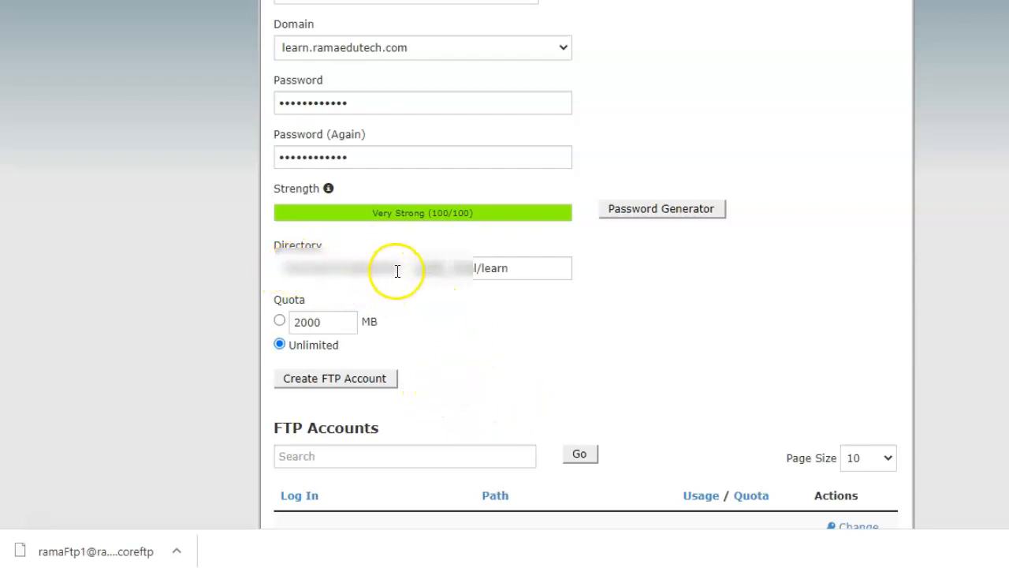
pyautogui.click(330, 384)
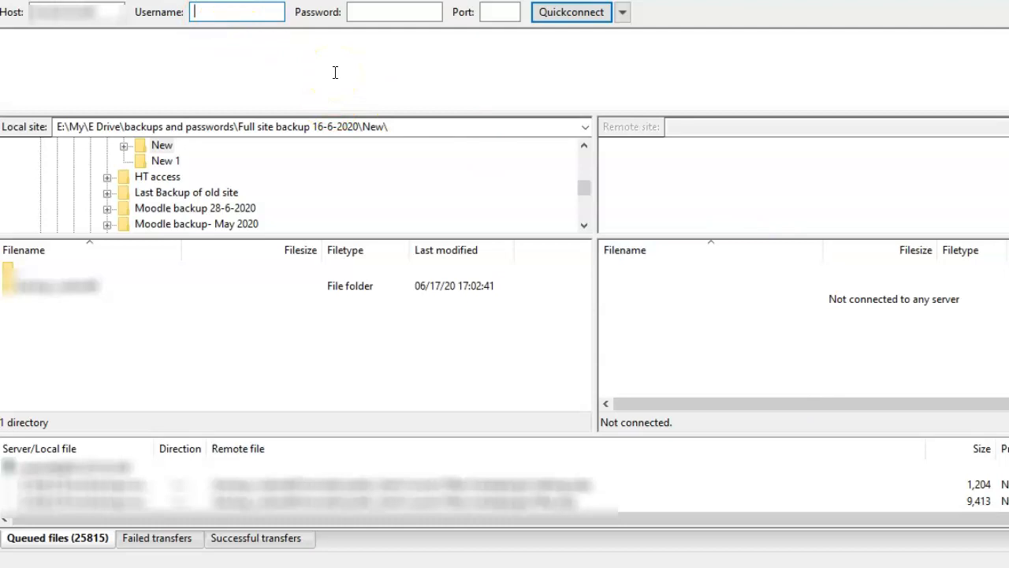
# - Enter the FTP account's username and password in FileZilla and connect to the host
pyautogui.hotkey('ctrl', 'v')
pyautogui.press('Tab')
pyautogui.click(394, 13)
pyautogui.hotkey('ctrl', 'v')
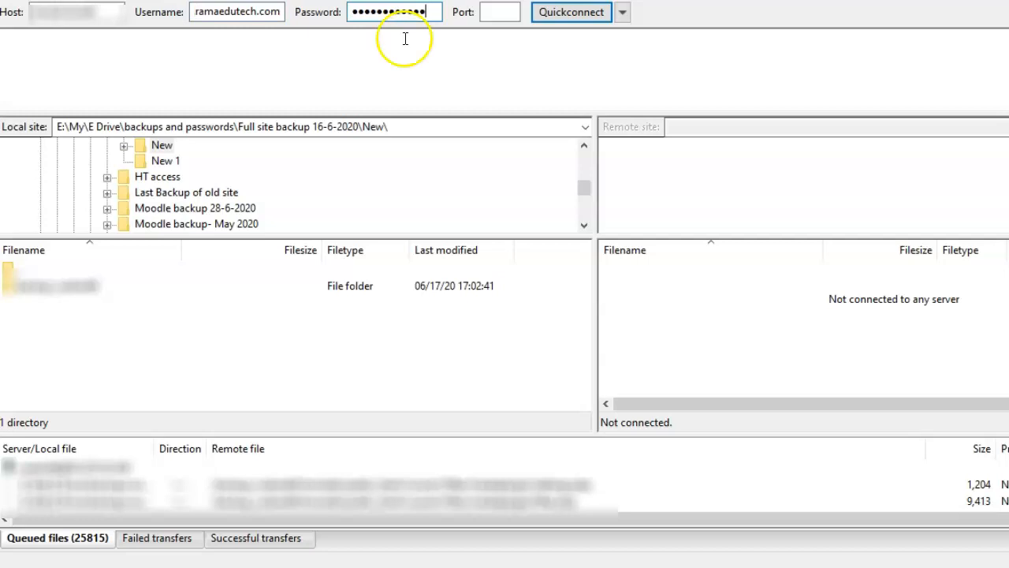
pyautogui.click(555, 14)
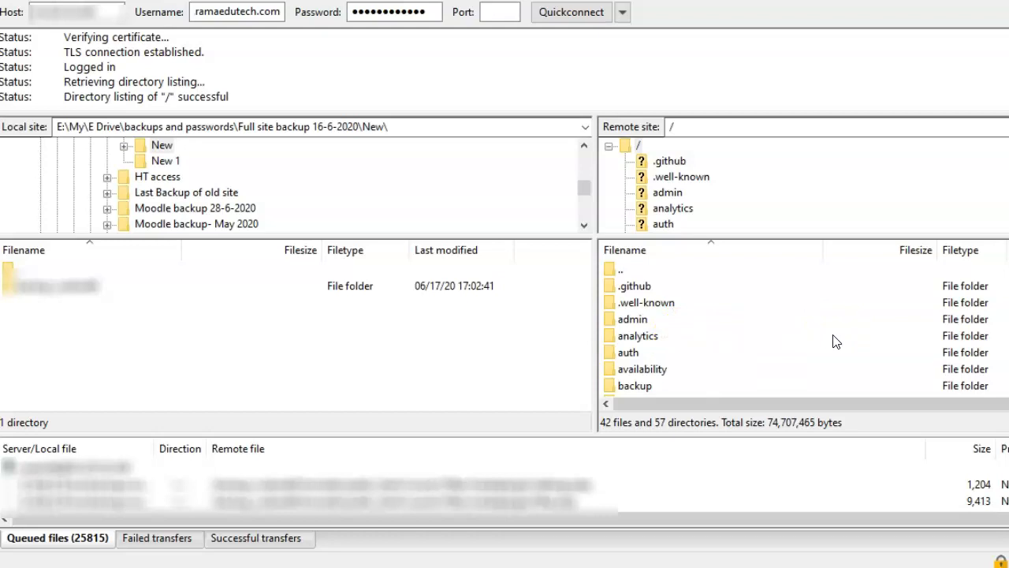
# - Look through the remote root directory and open the local folder E:\My\New folder (2)
pyautogui.scroll(-15, 803, 327)
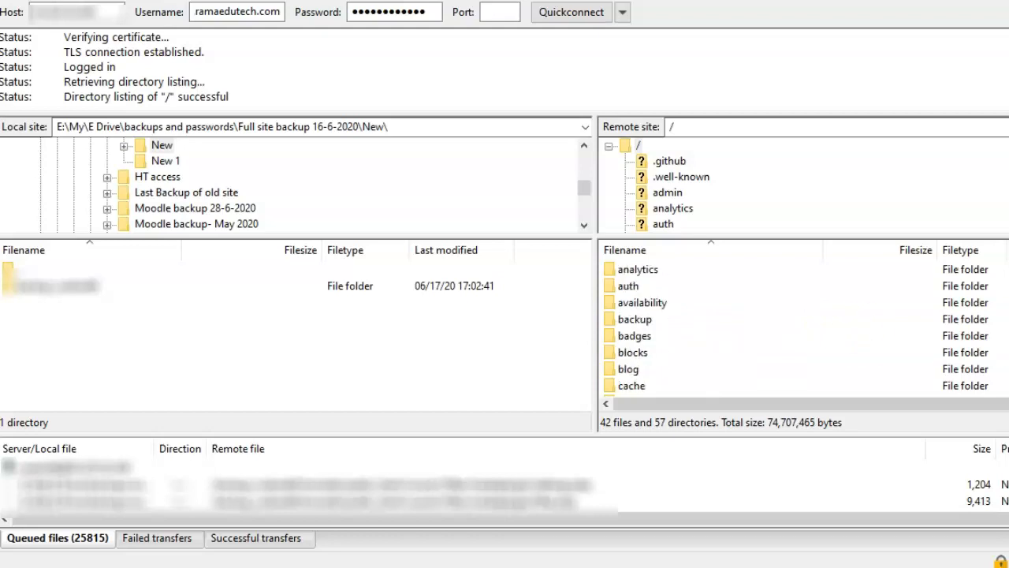
pyautogui.scroll(-8, 802, 327)
pyautogui.scroll(20, 803, 327)
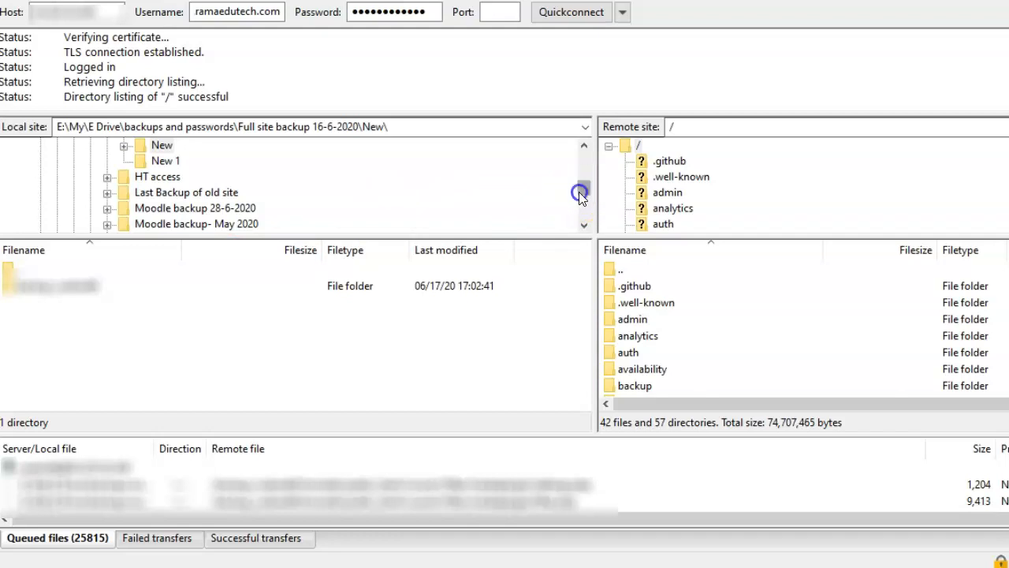
pyautogui.moveTo(583, 189); pyautogui.dragTo(583, 162)
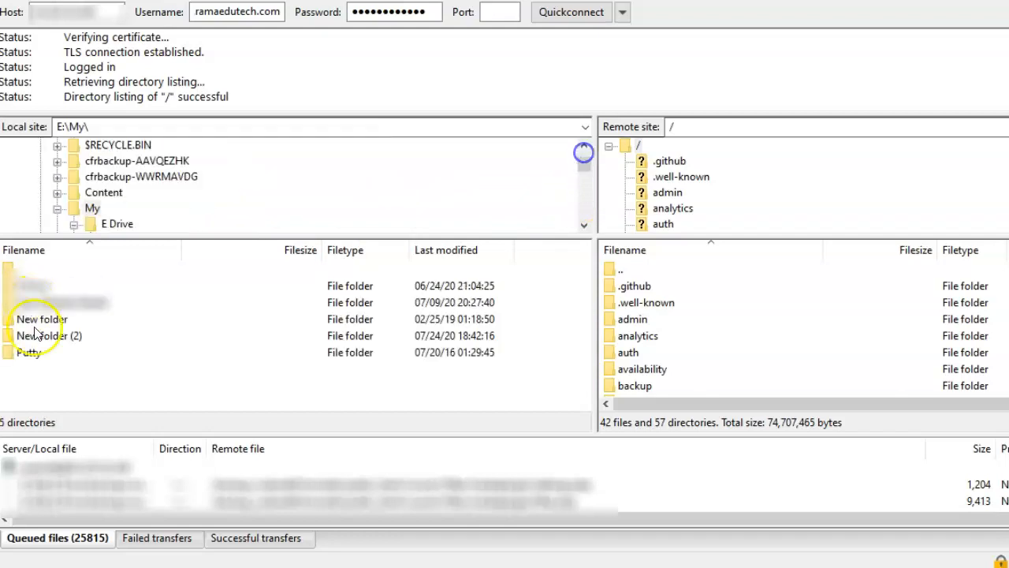
pyautogui.click(41, 335)
pyautogui.doubleClick(41, 336)
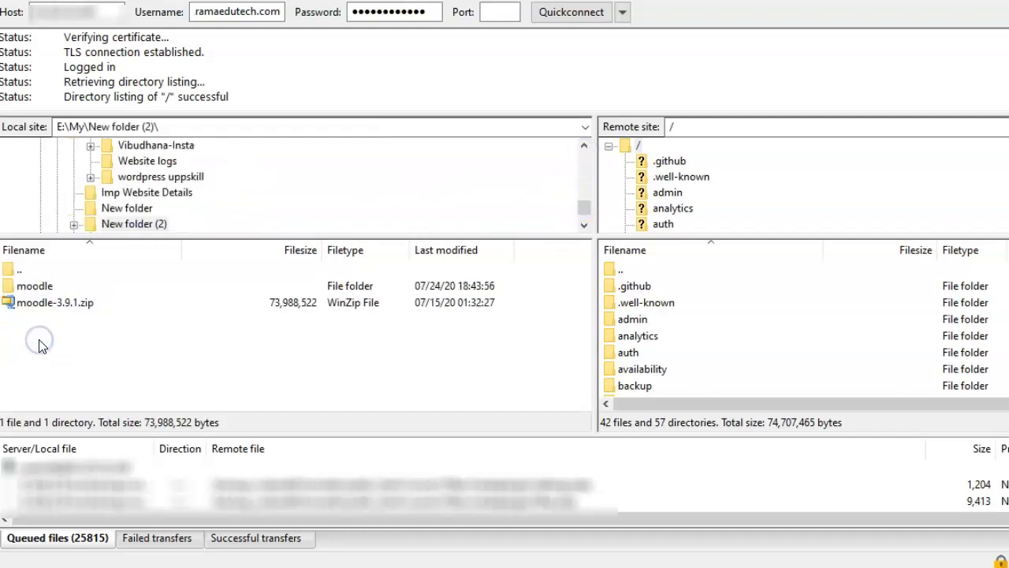
# - Download the remote admin folder into the local New folder (2) and cancel the running transfer
pyautogui.click(41, 347)
pyautogui.moveTo(634, 323); pyautogui.dragTo(316, 331)
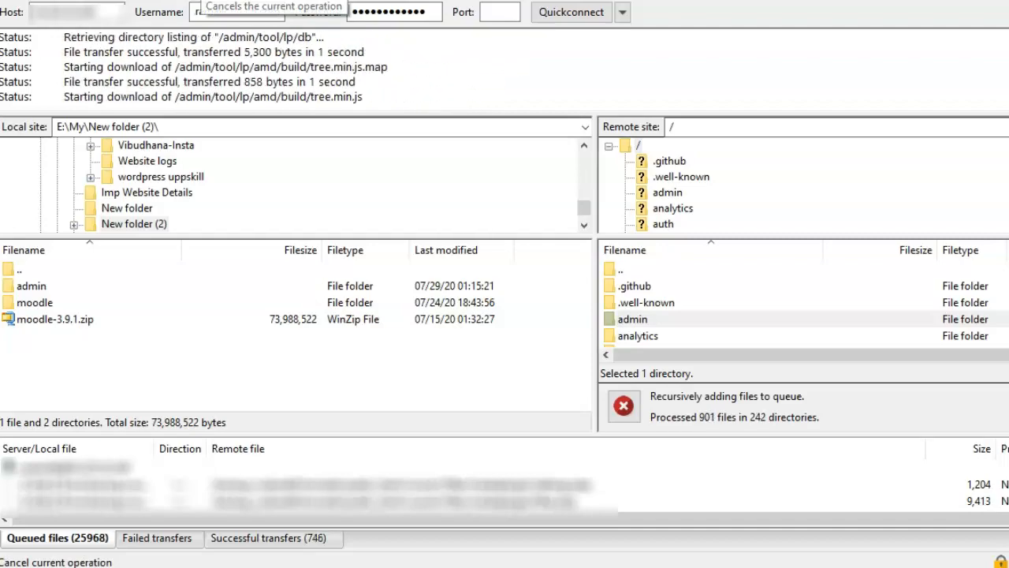
pyautogui.click(200, 0)
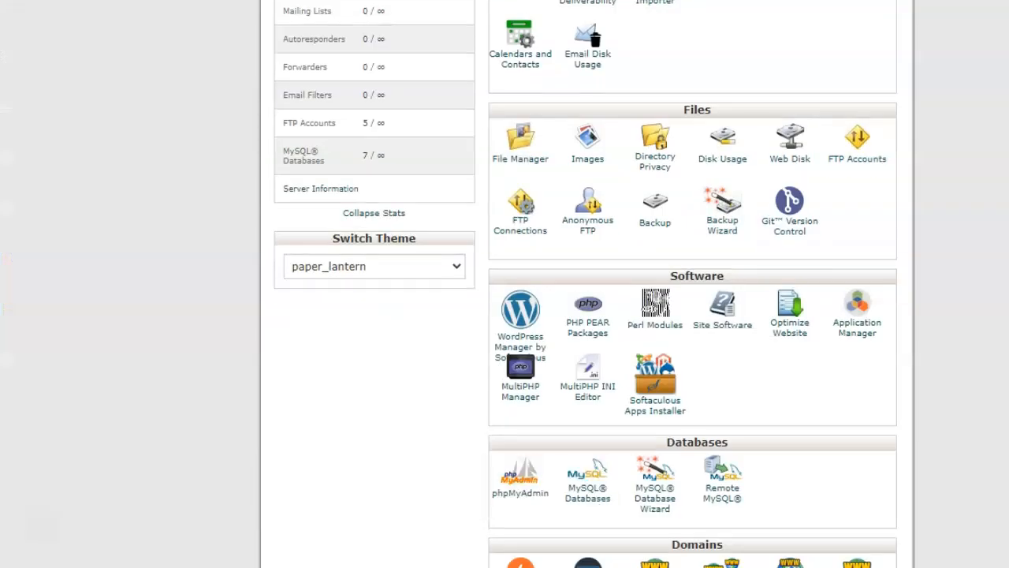